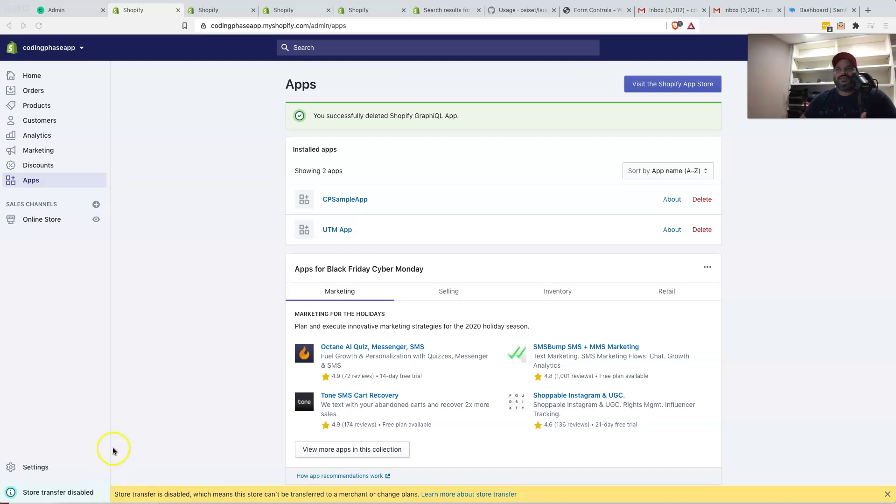
- Bring the browser window showing the store's Apps page to the front
{"action": "left_click", "coordinate": [204, 358]}
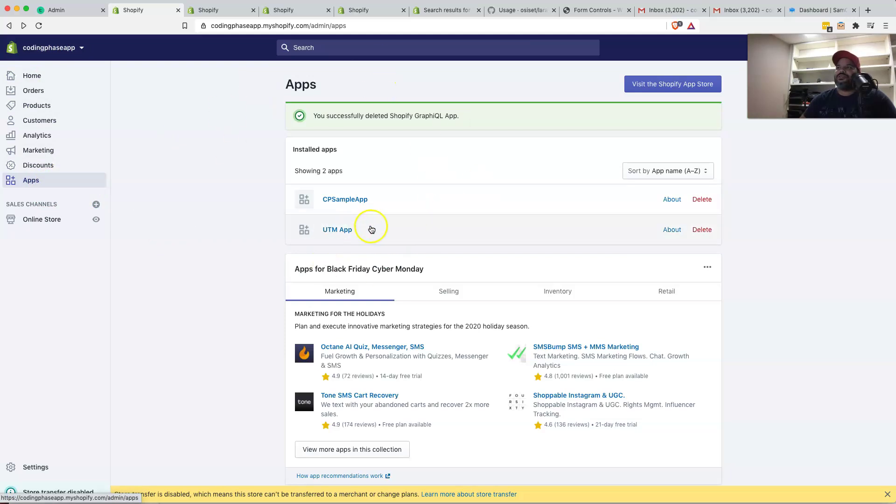
- Search the Shopify App Store for 'simple sample data'
{"action": "left_click", "coordinate": [661, 89]}
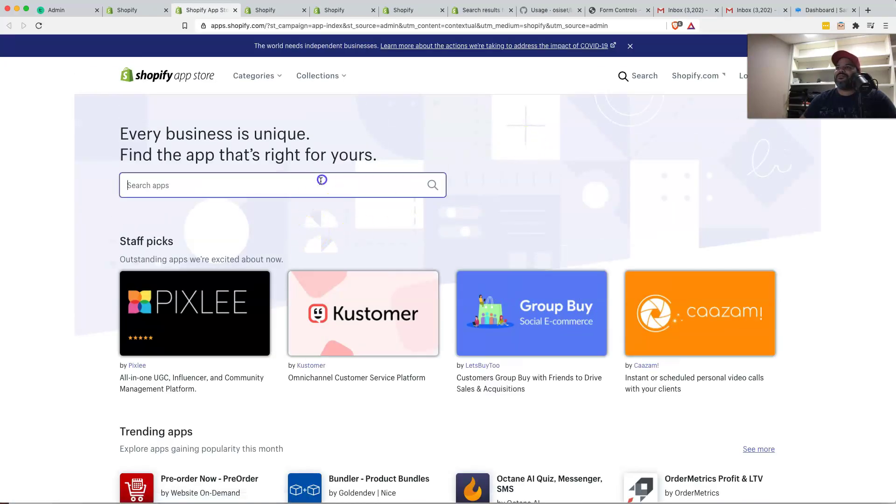
{"action": "type", "text": "simple"}
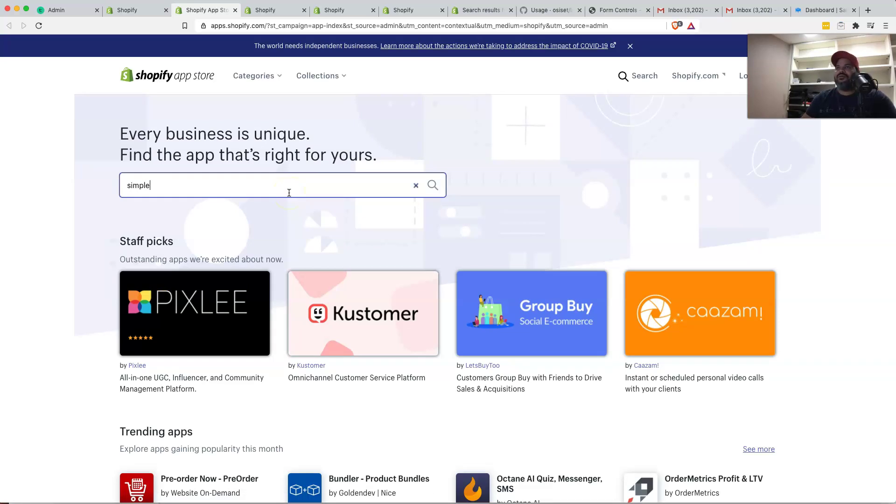
{"action": "type", "text": " sam"}
{"action": "key", "text": "BackSpace"}
{"action": "type", "text": "ample "}
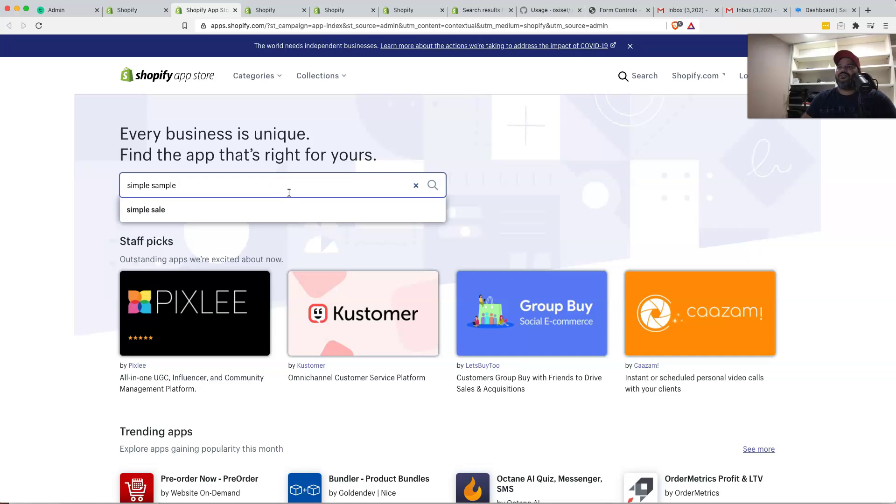
{"action": "type", "text": "data"}
{"action": "key", "text": "Return"}
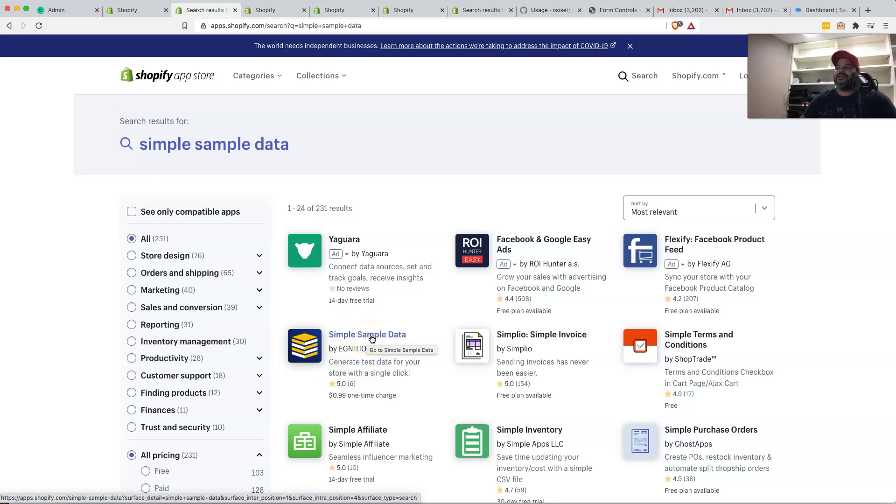
- Open the Simple Sample Data by EGNITION listing and choose to add it to the store
{"action": "left_click", "coordinate": [371, 336]}
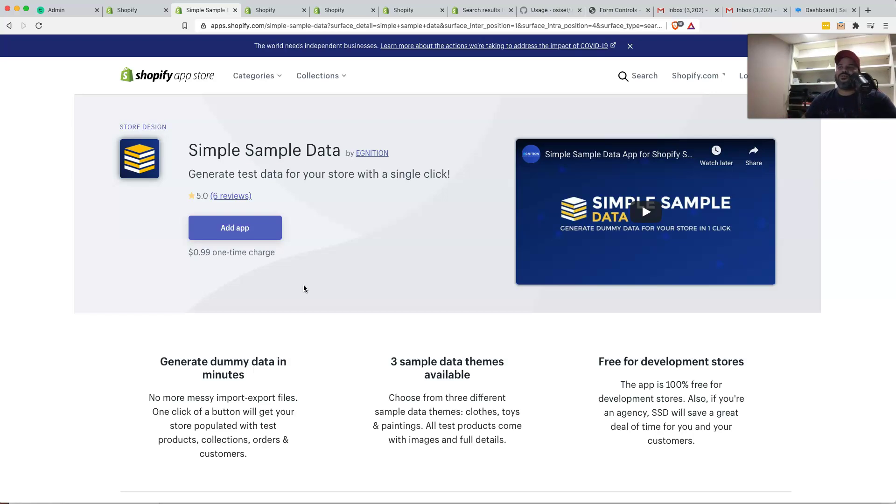
{"action": "left_click", "coordinate": [252, 229]}
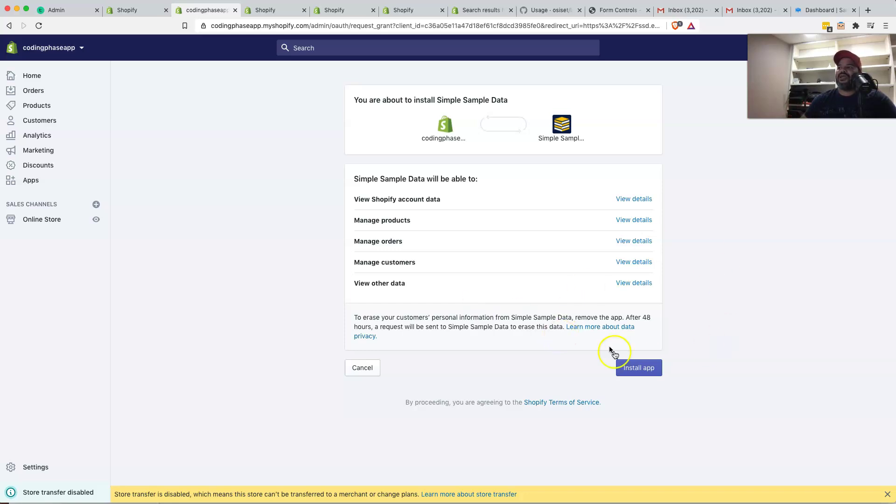
- Approve the Simple Sample Data install, preview the Paintings and Toys themes, then select Clothes
{"action": "left_click", "coordinate": [638, 372]}
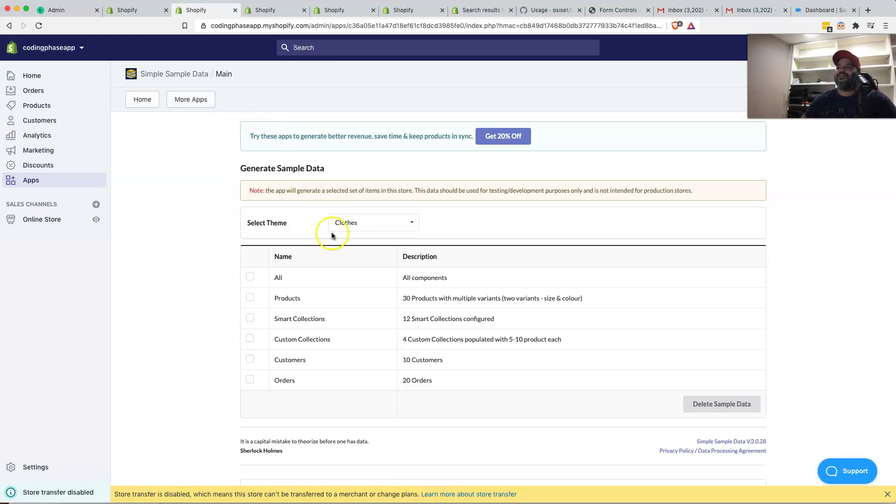
{"action": "left_click", "coordinate": [349, 225]}
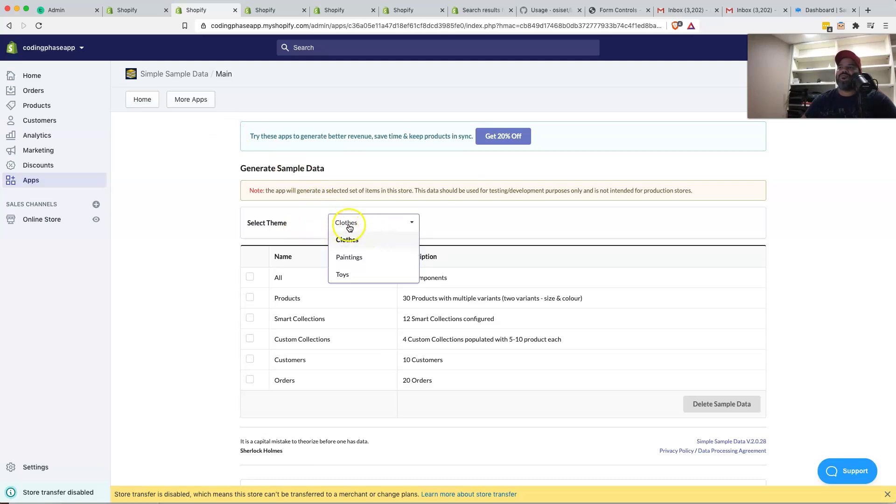
{"action": "left_click", "coordinate": [354, 257]}
{"action": "left_click", "coordinate": [354, 225]}
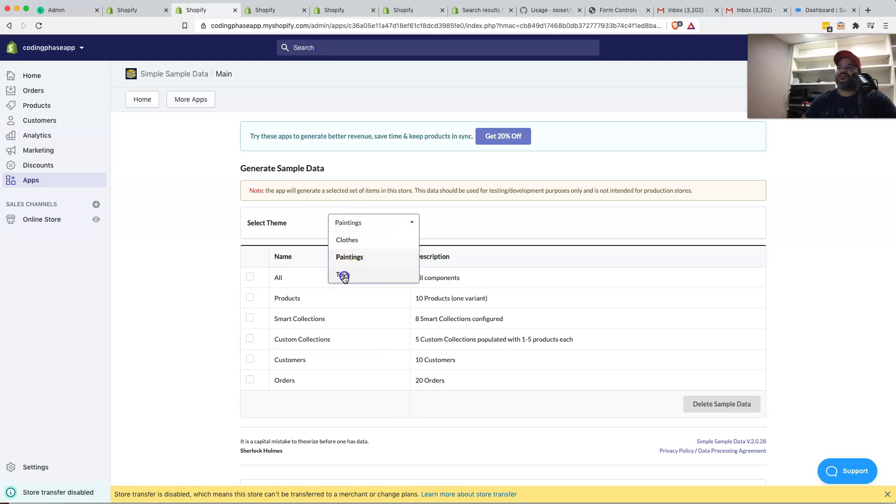
{"action": "left_click", "coordinate": [344, 276]}
{"action": "left_click", "coordinate": [350, 223]}
{"action": "left_click", "coordinate": [349, 225]}
{"action": "left_click", "coordinate": [350, 226]}
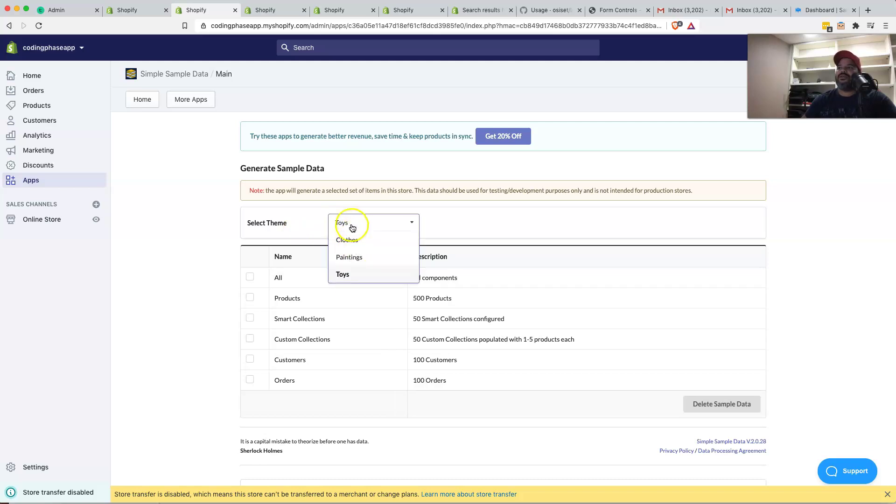
{"action": "left_click", "coordinate": [357, 240]}
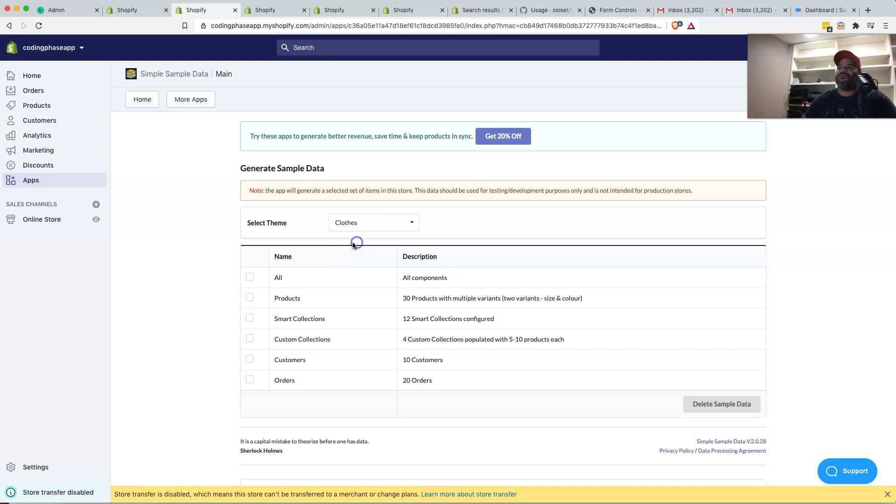
- Generate all Clothes-theme components and confirm 'Yes, generate dummy data!'
{"action": "left_click", "coordinate": [250, 278]}
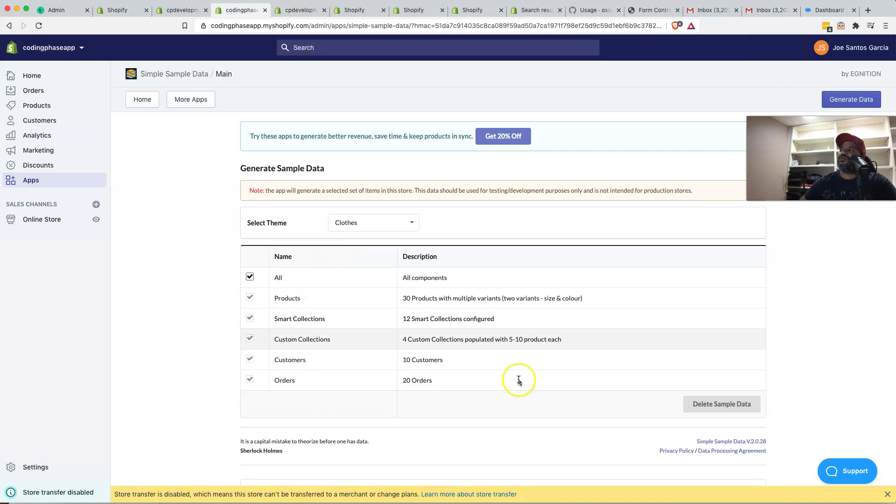
{"action": "left_click", "coordinate": [843, 104]}
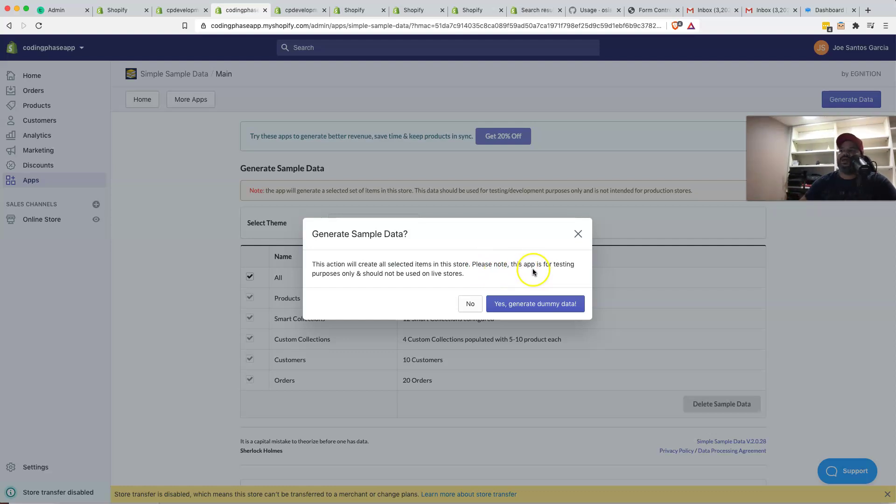
{"action": "left_click", "coordinate": [548, 305]}
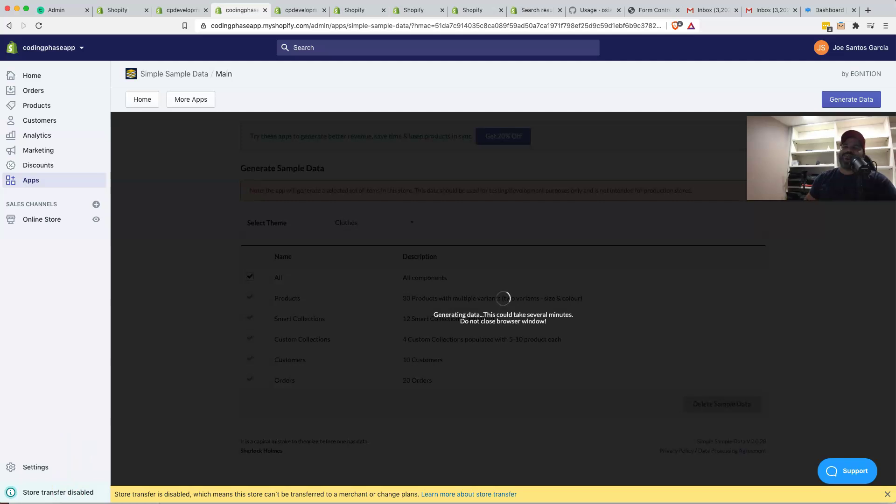
{"action": "left_click", "coordinate": [868, 10]}
- Load the CodingPhase website and scroll its homepage down to the Career Paths section
{"action": "type", "text": "codingphase"}
{"action": "key", "text": "Return"}
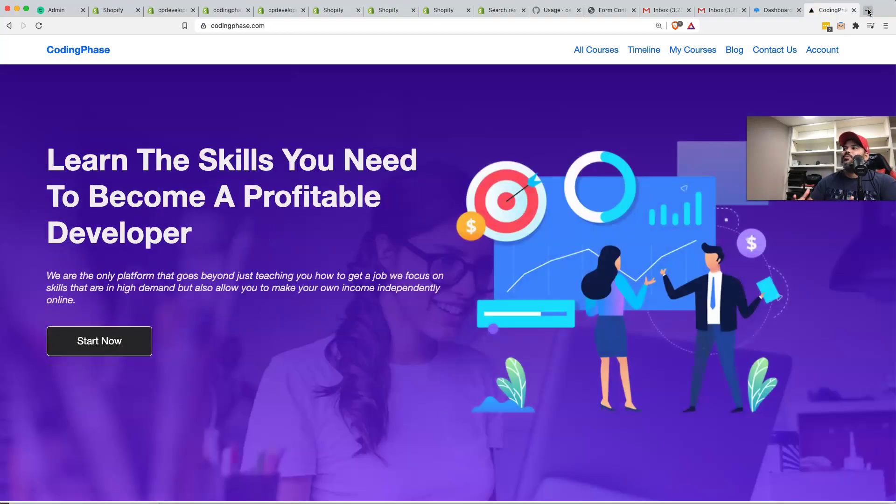
{"action": "left_click", "coordinate": [580, 97]}
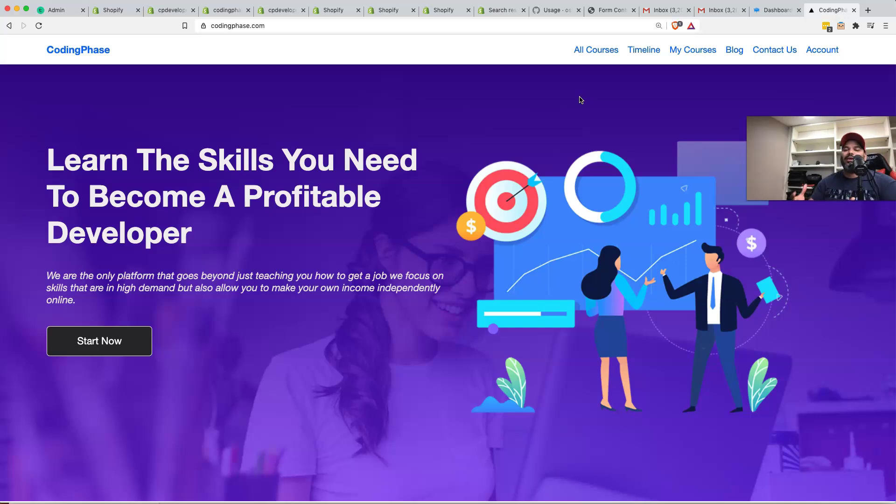
{"action": "key", "text": "super+equal"}
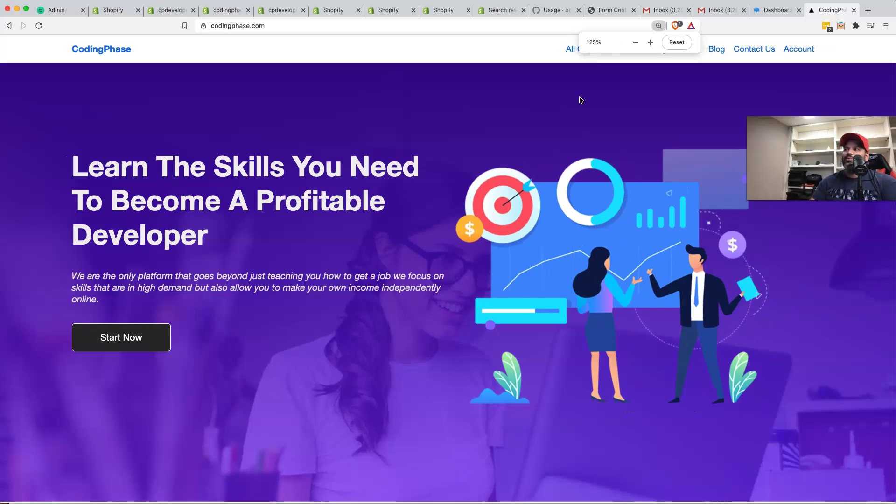
{"action": "key", "text": "super+minus"}
{"action": "key", "text": "super+minus"}
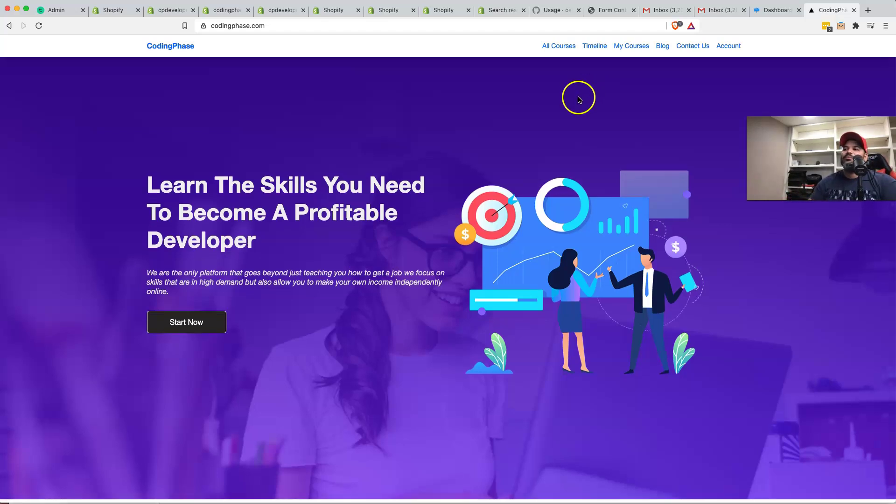
{"action": "scroll", "coordinate": [579, 100], "scroll_direction": "down", "scroll_amount": 6}
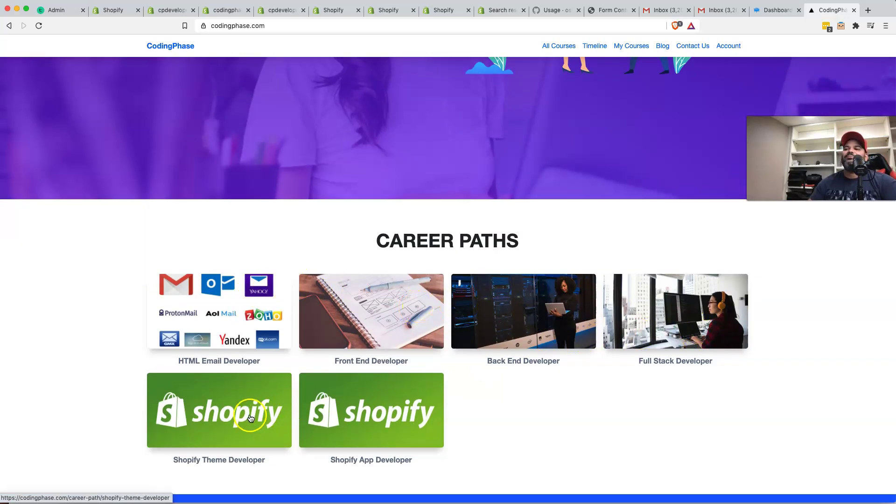
- Open the Shopify App Developer path and browse its courses, including Facebook and Google Ads Marketing
{"action": "left_click", "coordinate": [358, 417]}
{"action": "scroll", "coordinate": [260, 340], "scroll_direction": "down", "scroll_amount": 2}
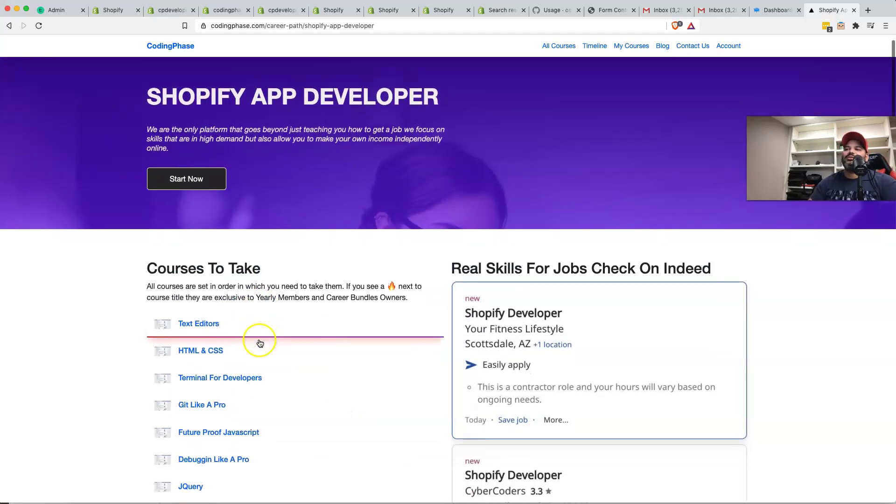
{"action": "scroll", "coordinate": [260, 343], "scroll_direction": "down", "scroll_amount": 5}
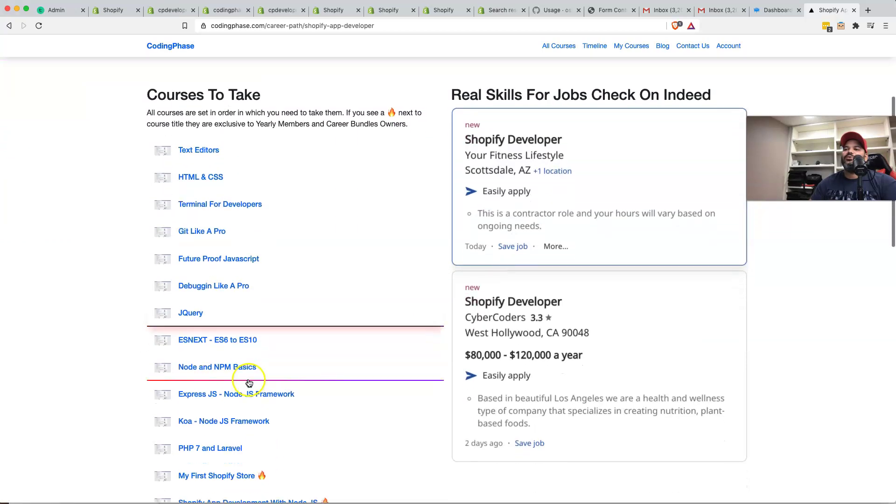
{"action": "scroll", "coordinate": [250, 382], "scroll_direction": "down", "scroll_amount": 4}
{"action": "scroll", "coordinate": [244, 386], "scroll_direction": "down", "scroll_amount": 1}
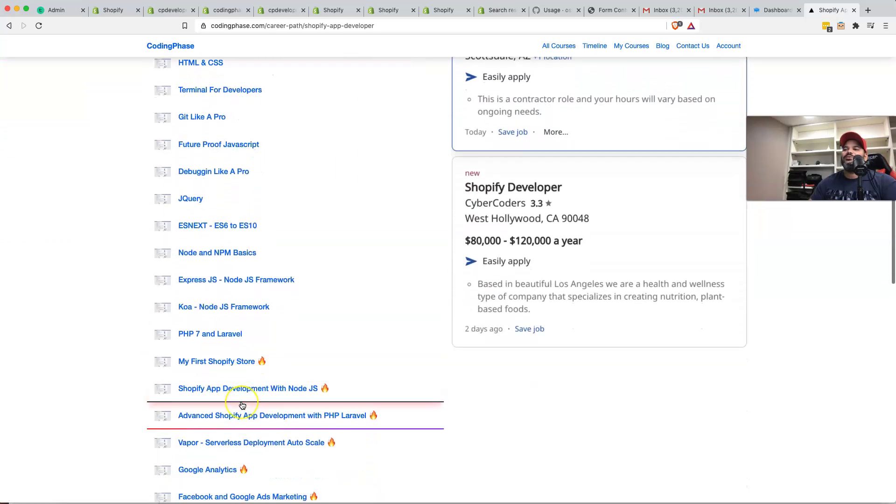
{"action": "scroll", "coordinate": [242, 405], "scroll_direction": "down", "scroll_amount": 2}
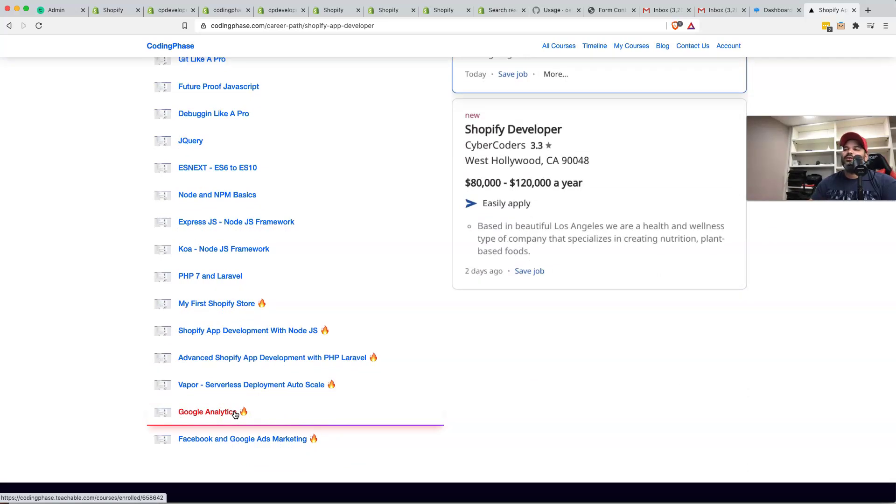
{"action": "left_click", "coordinate": [234, 438]}
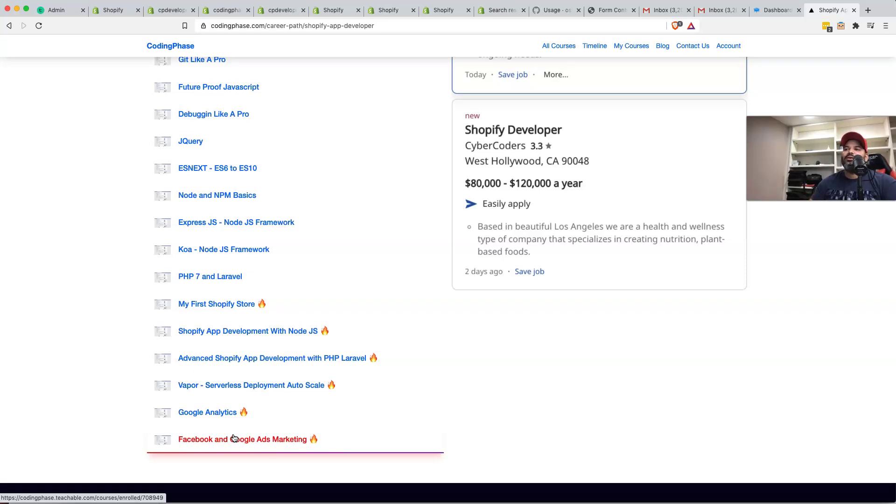
{"action": "scroll", "coordinate": [236, 437], "scroll_direction": "up", "scroll_amount": 7}
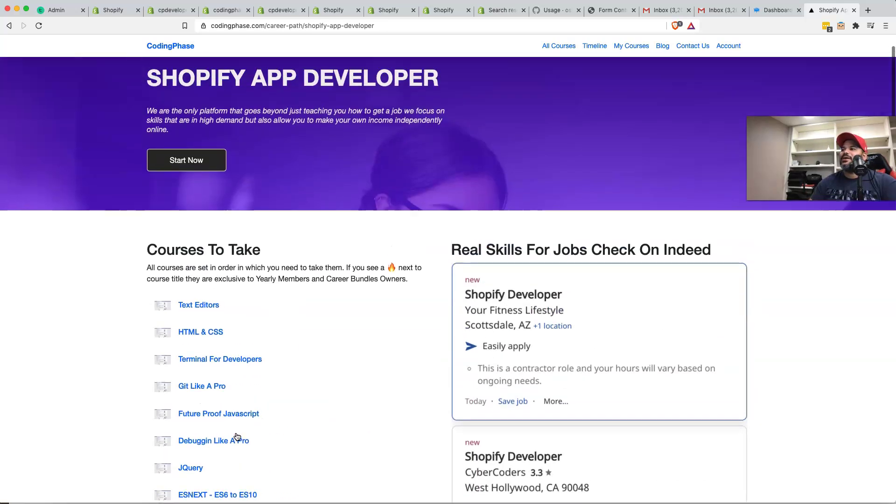
{"action": "scroll", "coordinate": [236, 435], "scroll_direction": "up", "scroll_amount": 1}
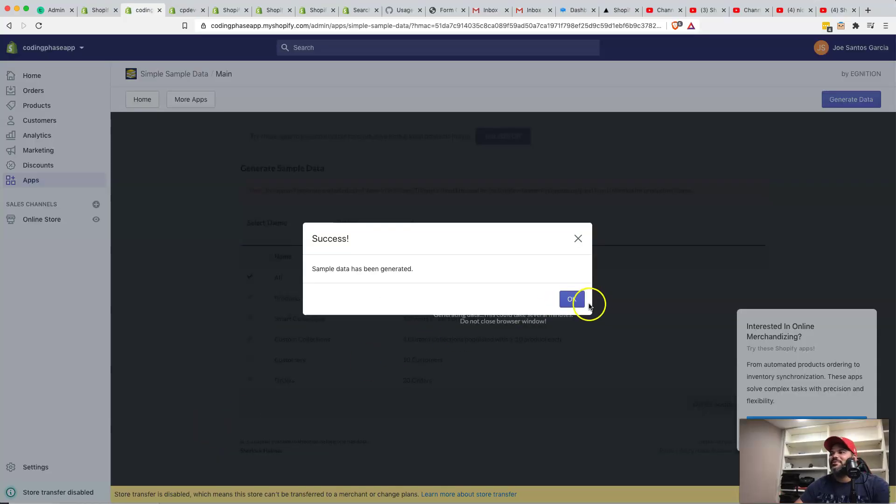
- Close the Success dialog confirming the sample data was generated
{"action": "left_click", "coordinate": [574, 300]}
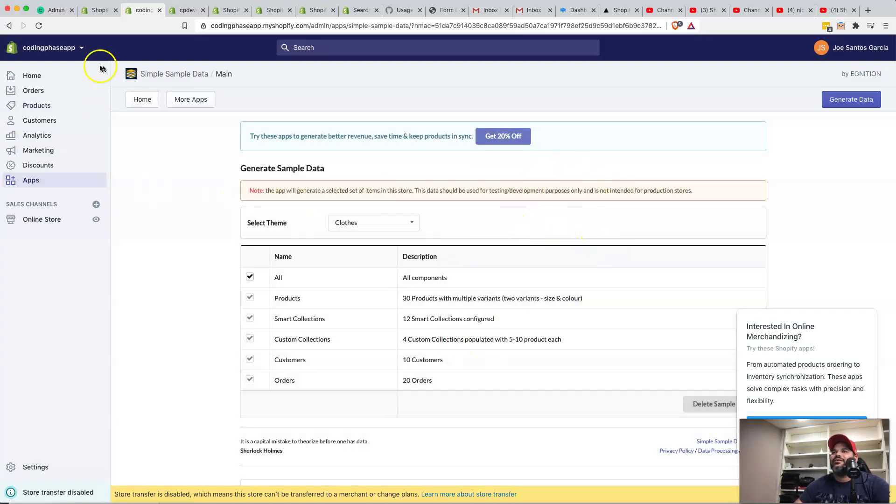
- Browse the generated sample orders, then the sample products from Adidas through Vans
{"action": "left_click", "coordinate": [43, 92]}
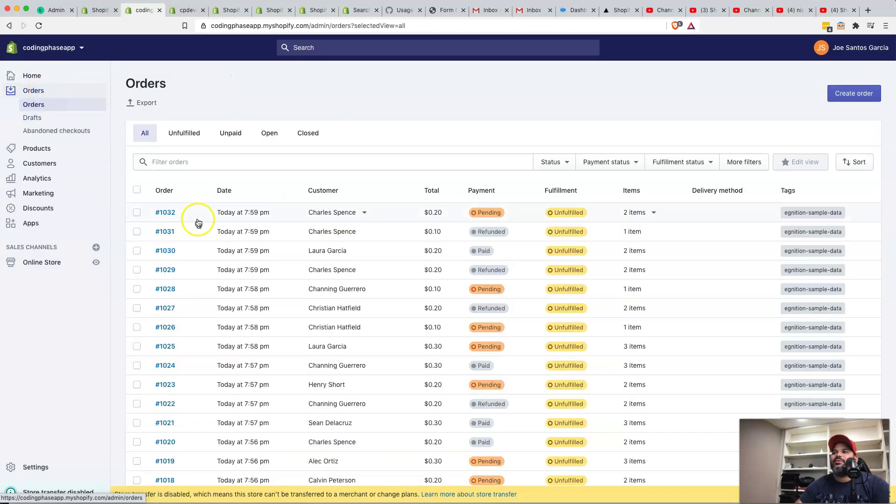
{"action": "scroll", "coordinate": [198, 223], "scroll_direction": "down", "scroll_amount": 3}
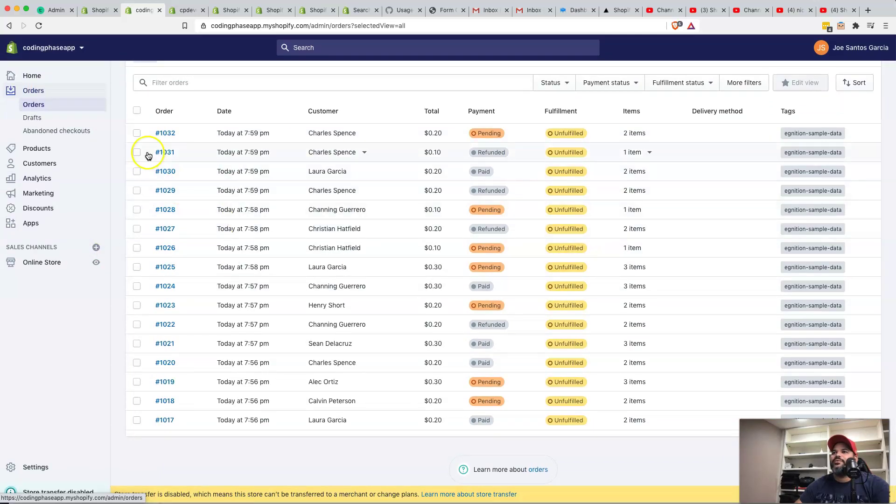
{"action": "left_click", "coordinate": [55, 148]}
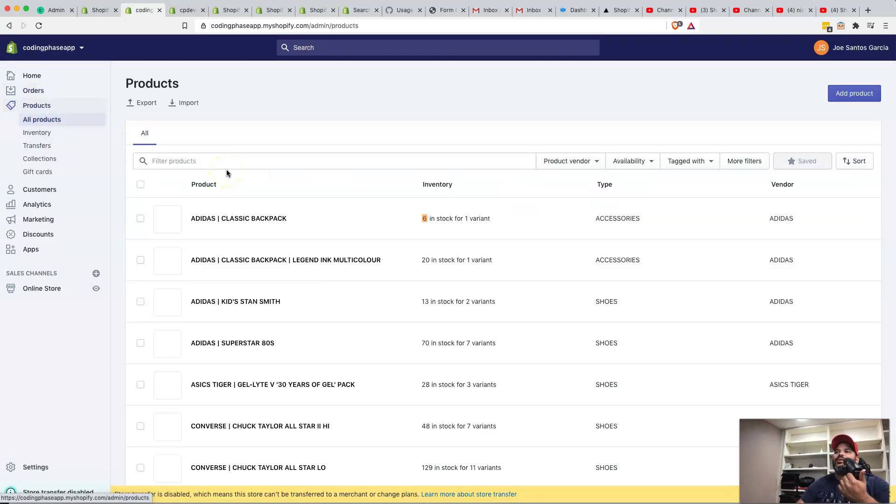
{"action": "scroll", "coordinate": [227, 173], "scroll_direction": "down", "scroll_amount": 8}
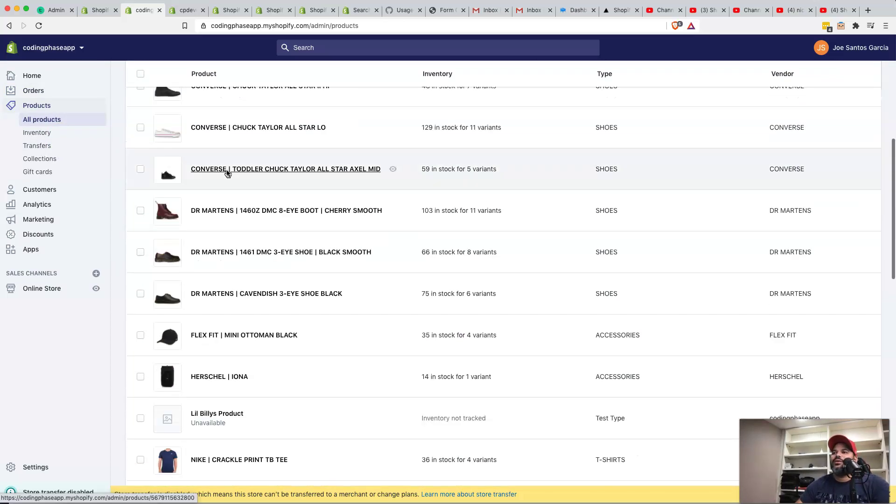
{"action": "scroll", "coordinate": [227, 173], "scroll_direction": "down", "scroll_amount": 20}
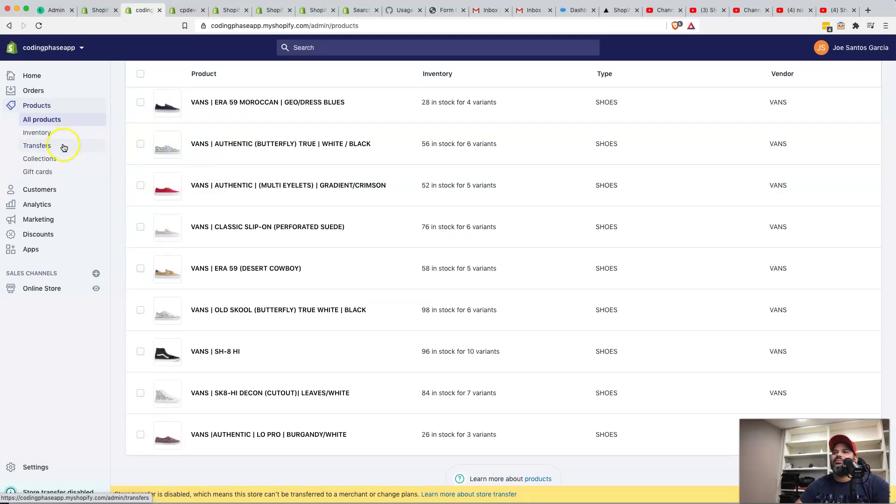
- Browse the Customers list to check the 10 generated customers' order counts and amounts spent
{"action": "left_click", "coordinate": [64, 193]}
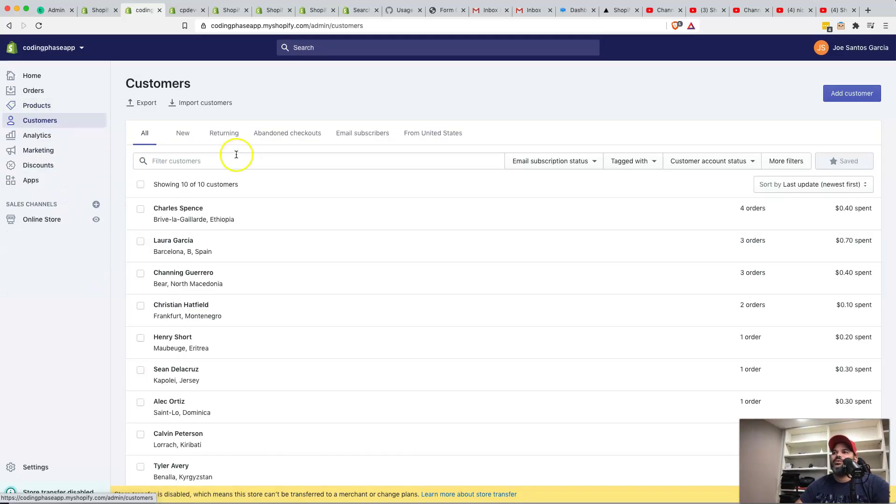
{"action": "scroll", "coordinate": [236, 154], "scroll_direction": "down", "scroll_amount": 2}
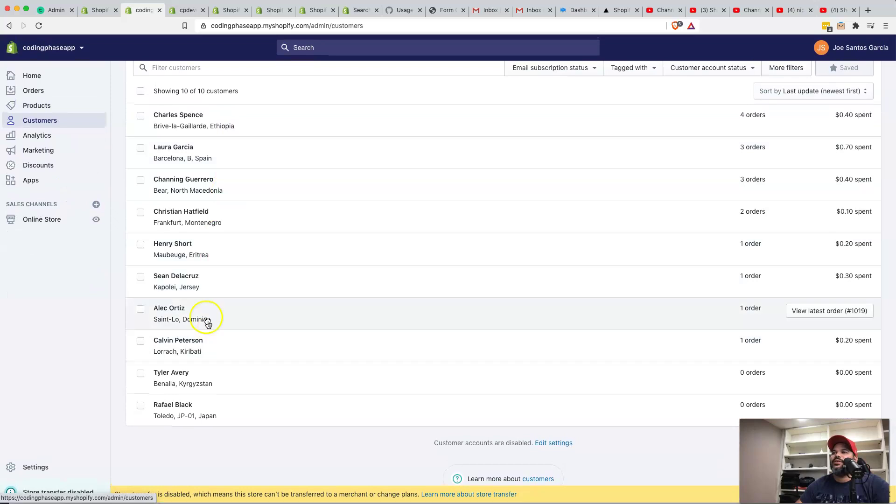
{"action": "scroll", "coordinate": [236, 196], "scroll_direction": "up", "scroll_amount": 2}
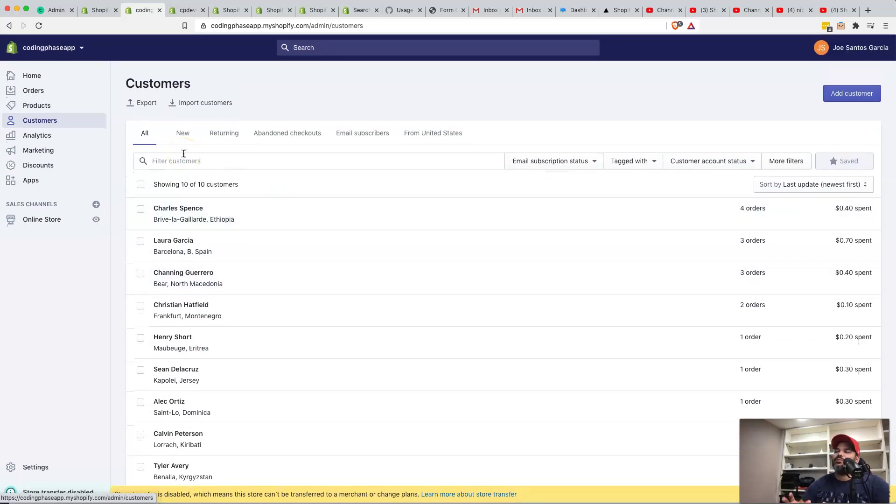
{"action": "left_click", "coordinate": [173, 153]}
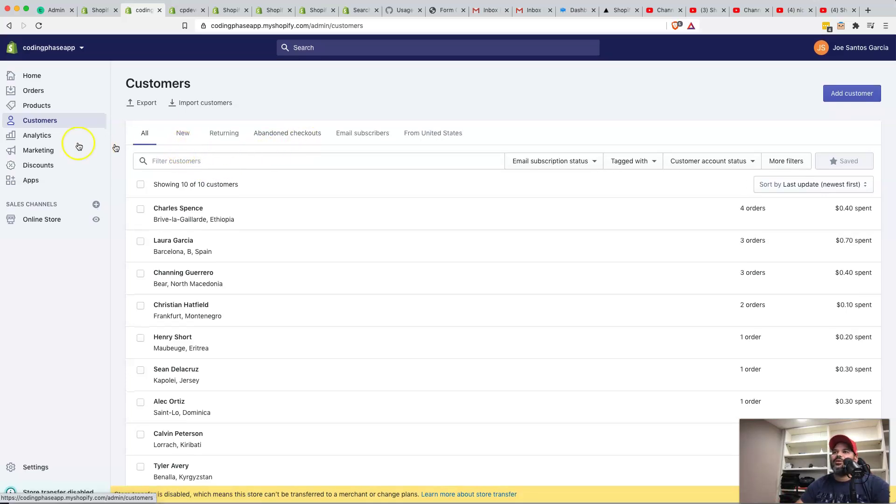
- Go to the Apps page listing CPSampleApp, Simple Sample Data and UTM App
{"action": "left_click", "coordinate": [54, 166]}
{"action": "left_click", "coordinate": [52, 180]}
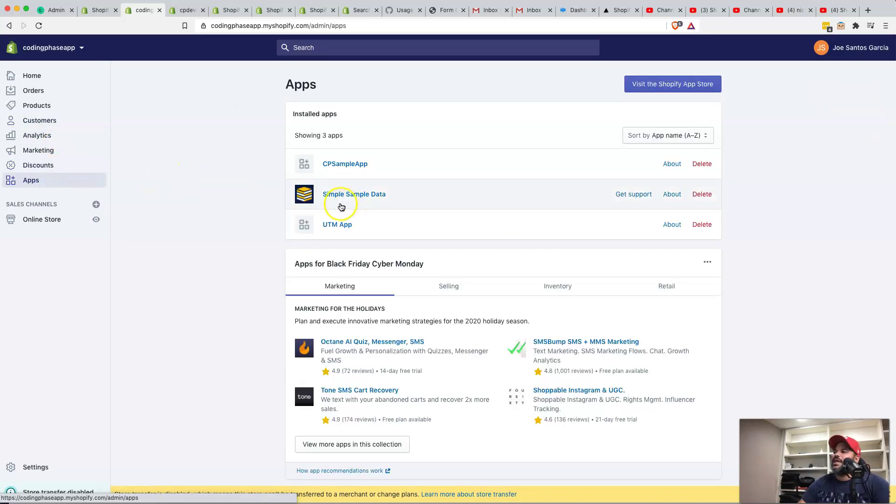
{"action": "left_click", "coordinate": [289, 207]}
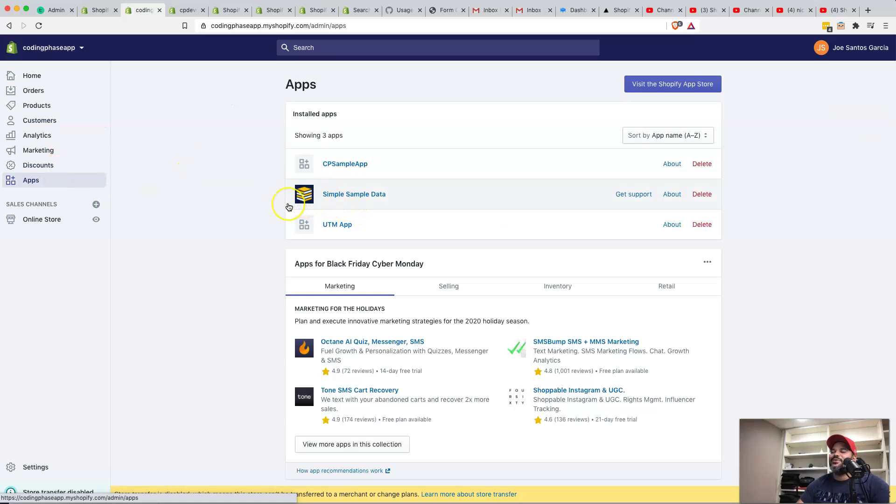